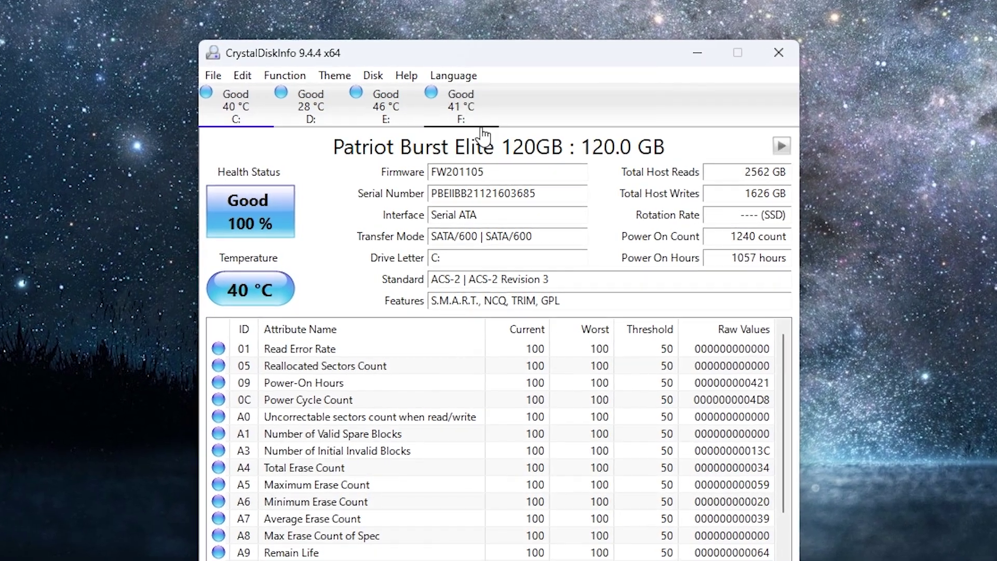
# - Select the F: disk tab to show the health details of the 256GB XrayDisk SSD
pyautogui.click(461, 109)
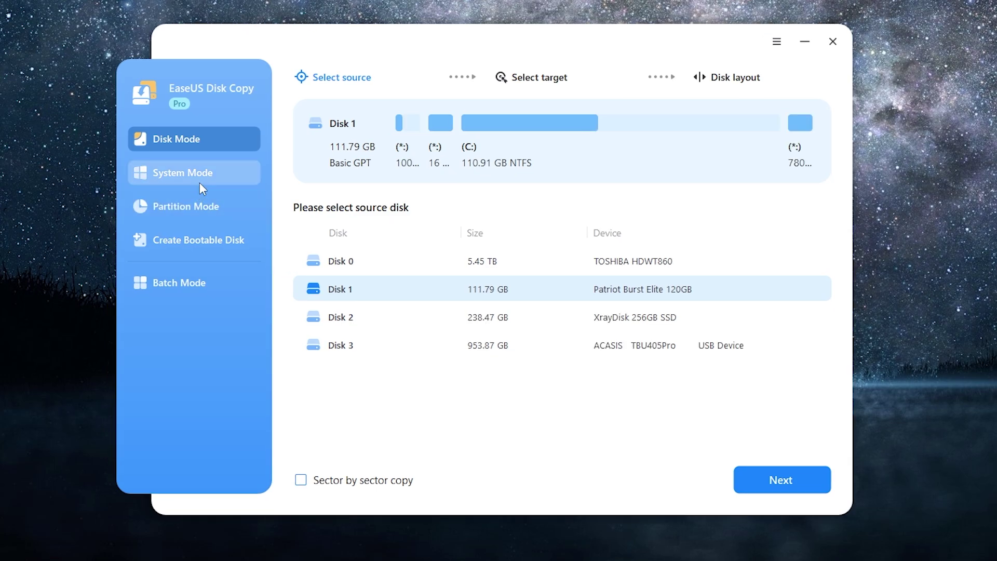
# - Choose System Mode to clone only the Windows 11 system
pyautogui.click(201, 172)
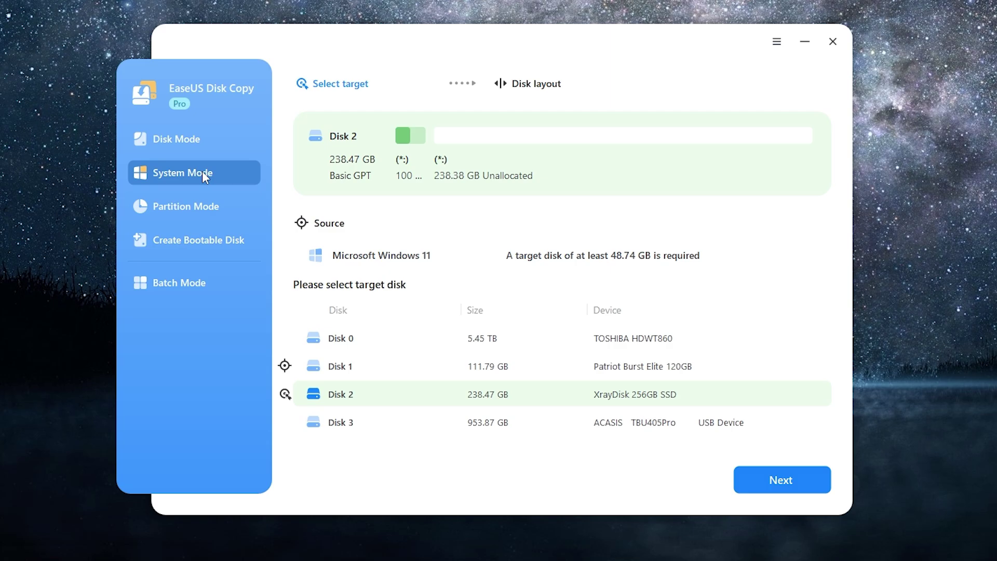
pyautogui.click(400, 366)
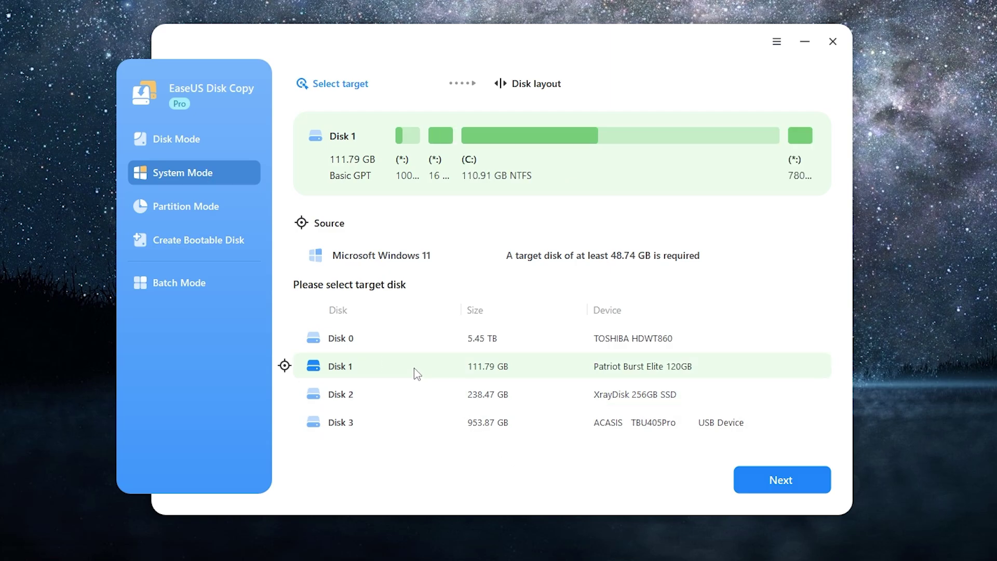
pyautogui.click(389, 400)
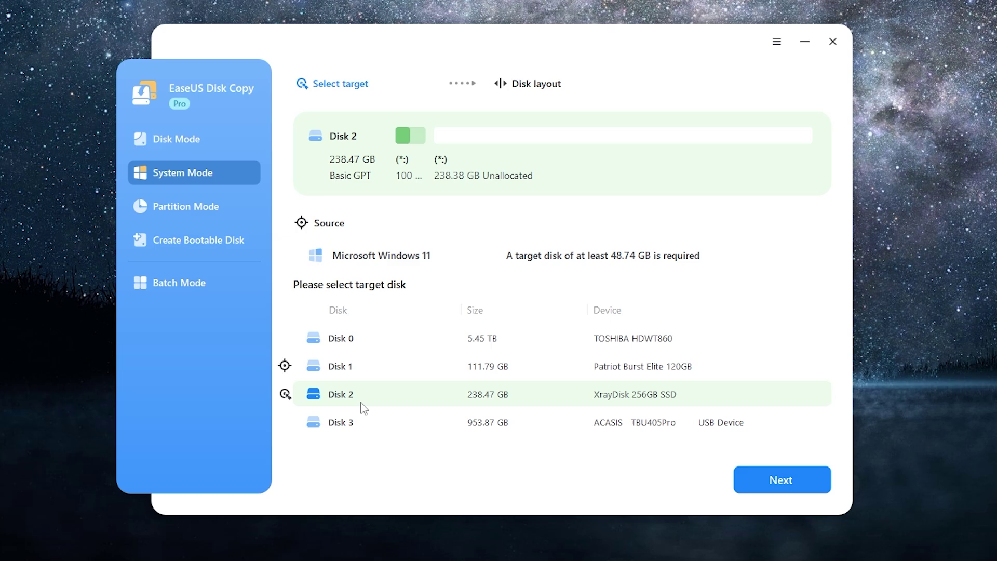
pyautogui.click(394, 400)
# - Clone Windows 11 onto the XrayDisk SSD, confirm the erase, and set boot order manually later
pyautogui.click(779, 486)
pyautogui.click(776, 482)
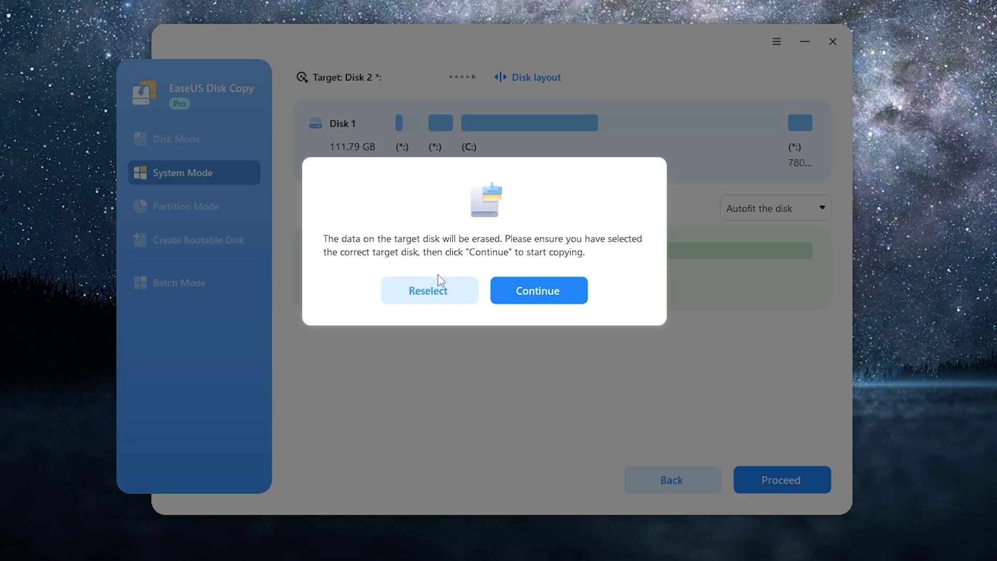
pyautogui.click(544, 297)
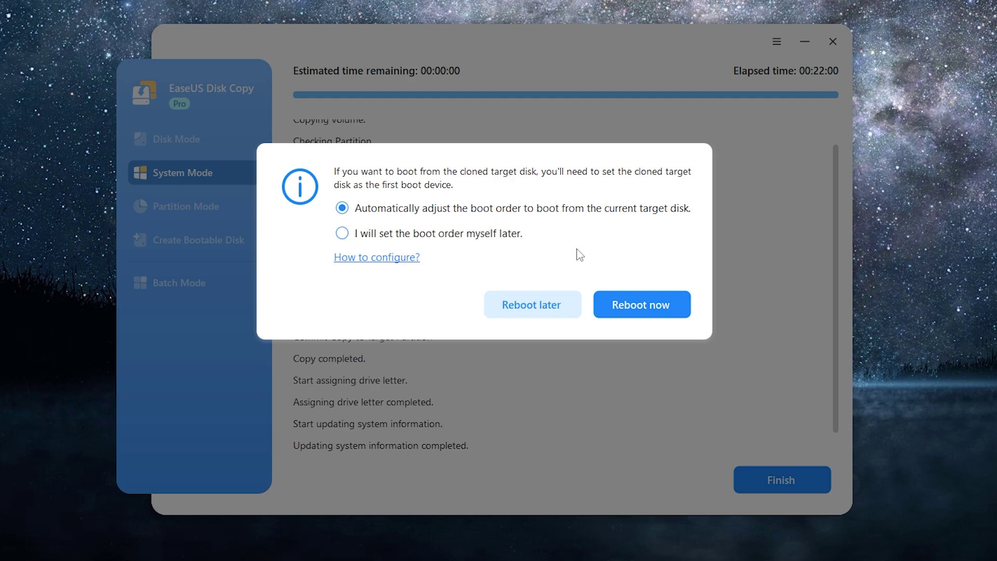
pyautogui.click(439, 235)
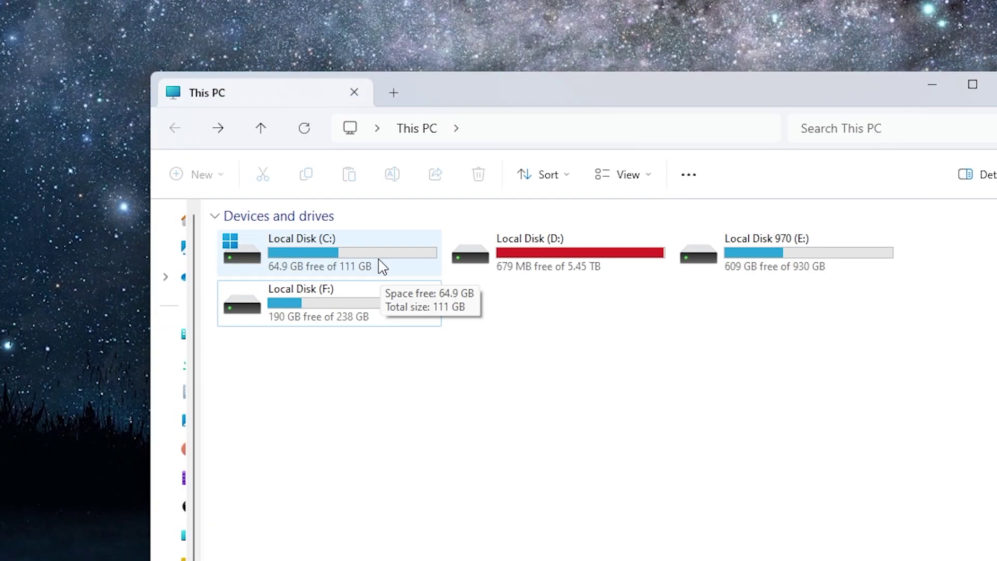
# - Compare the original 111 GB C: drive with the cloned 238 GB F: drive in This PC
pyautogui.click(374, 264)
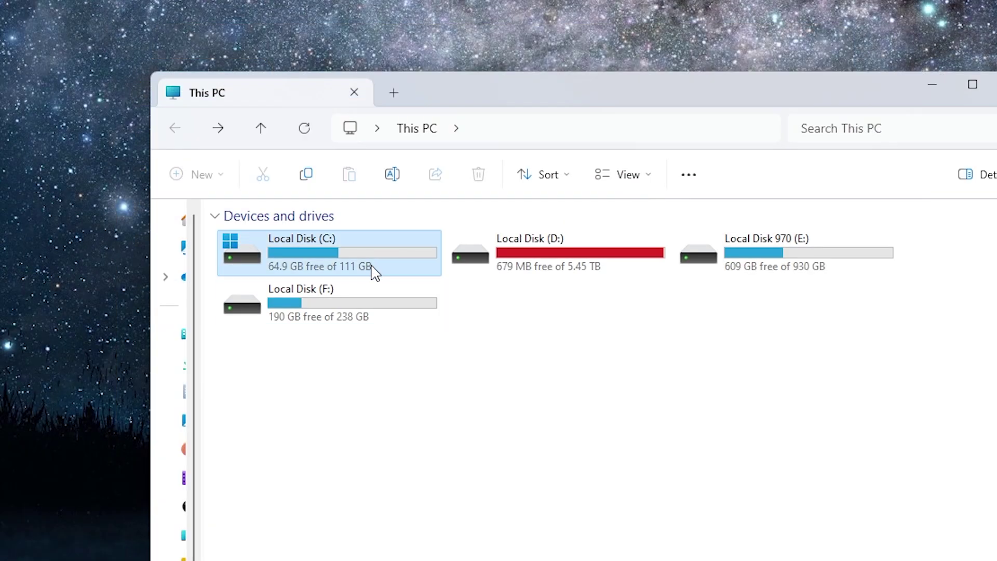
pyautogui.click(359, 318)
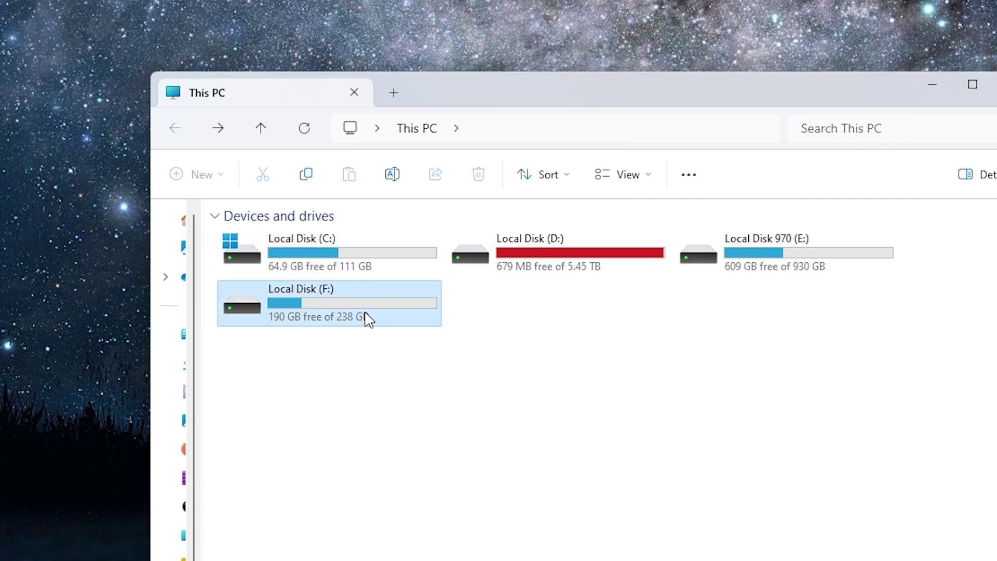
pyautogui.moveTo(400, 419); pyautogui.dragTo(318, 308)
pyautogui.moveTo(418, 442); pyautogui.dragTo(393, 429)
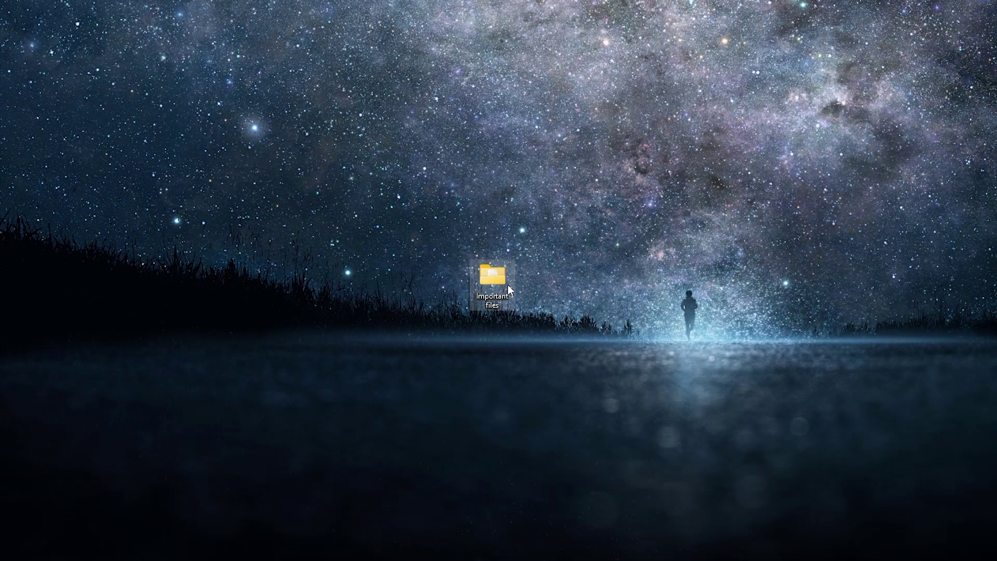
# - Open the document, image and video in Important files to confirm each one works
pyautogui.doubleClick(494, 275)
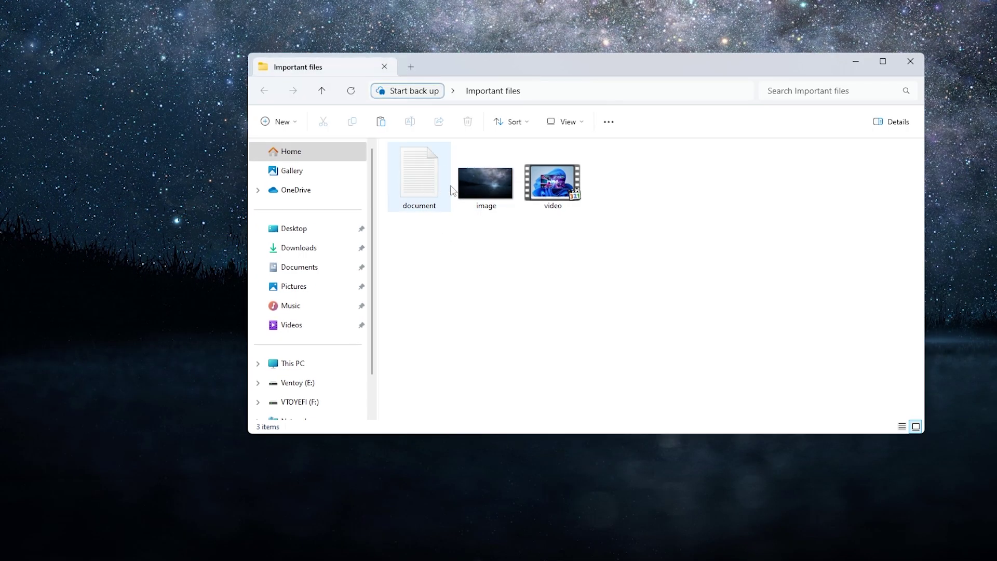
pyautogui.doubleClick(420, 179)
pyautogui.hotkey('alt', 'F4')
pyautogui.doubleClick(485, 187)
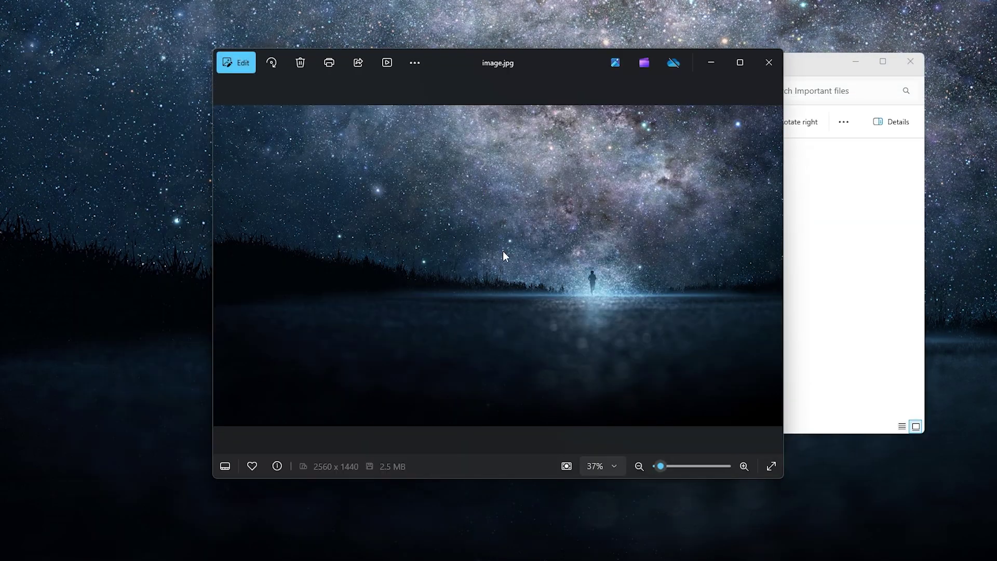
pyautogui.hotkey('alt', 'F4')
pyautogui.doubleClick(549, 178)
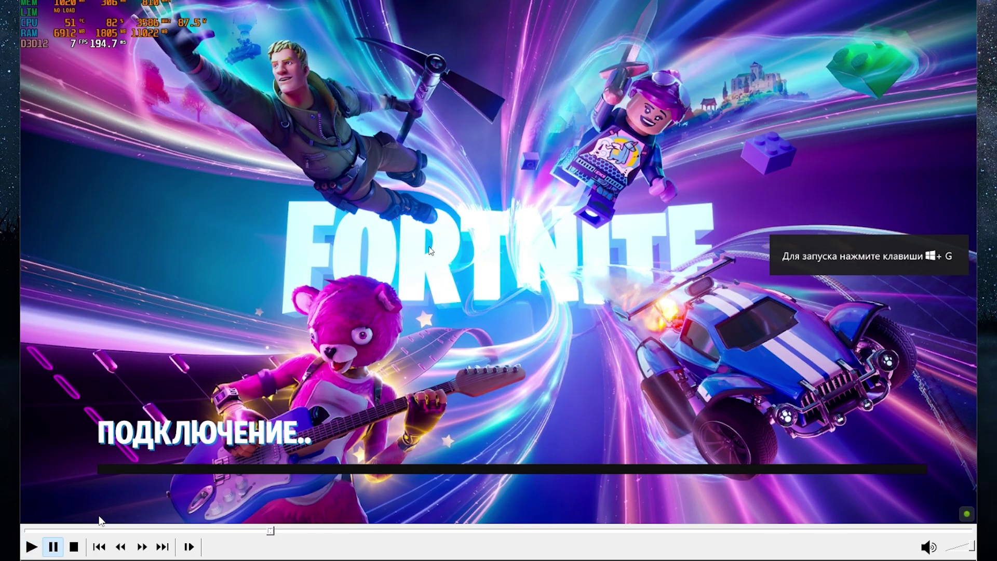
pyautogui.click(84, 529)
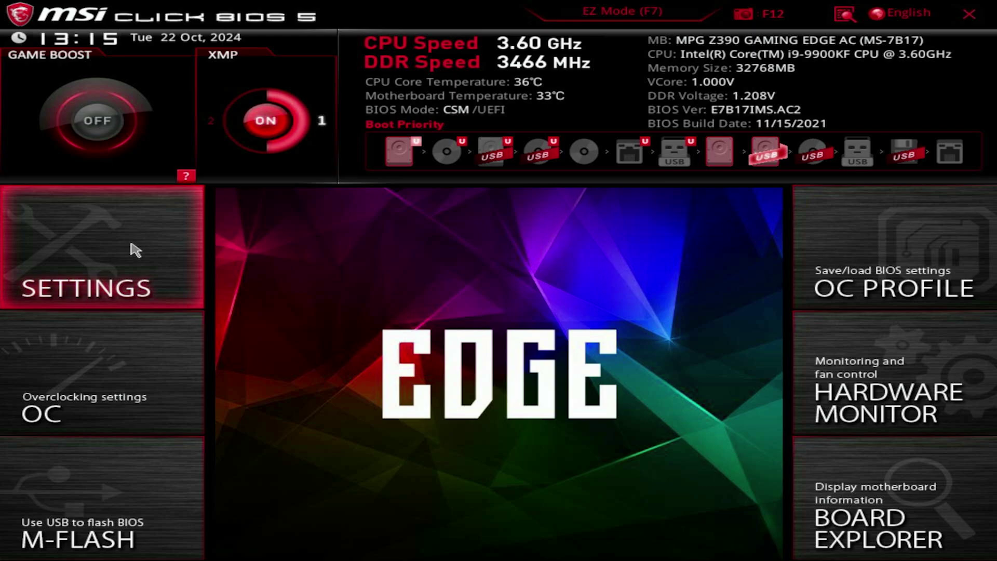
# - Set the XrayDisk Windows Boot Manager as Boot Option #1 and save with F10
pyautogui.click(134, 250)
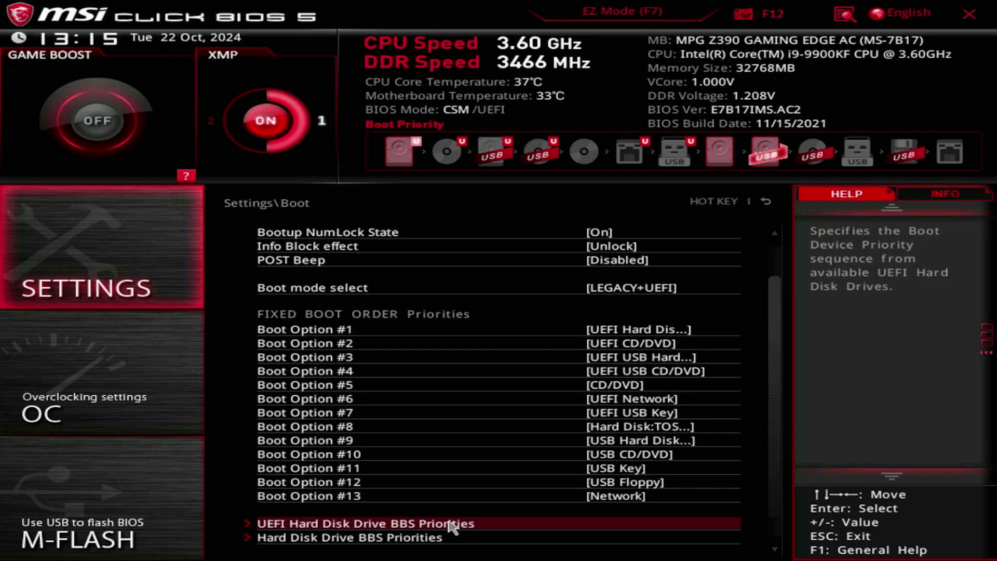
pyautogui.click(451, 526)
pyautogui.press('Return')
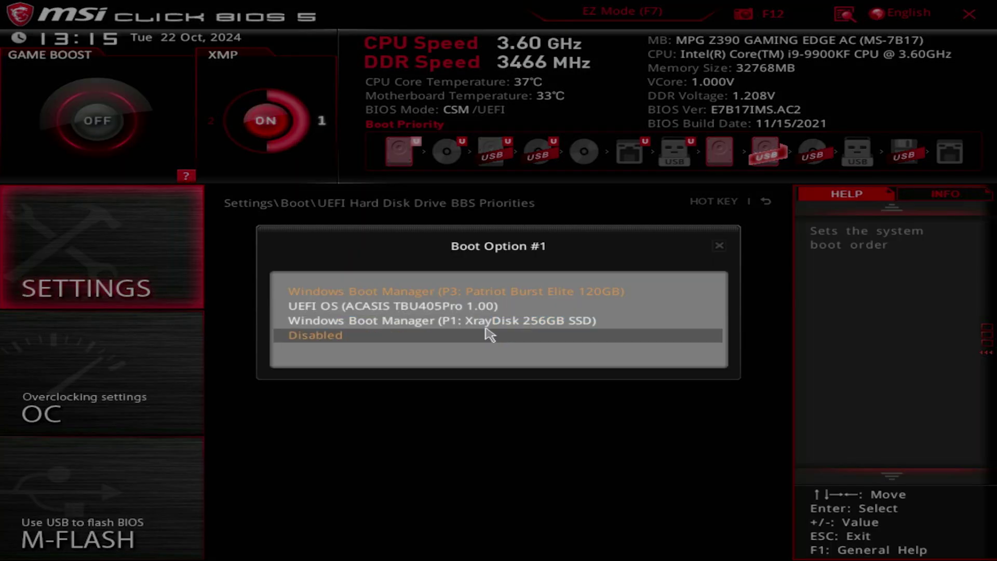
pyautogui.click(462, 321)
pyautogui.press('F10')
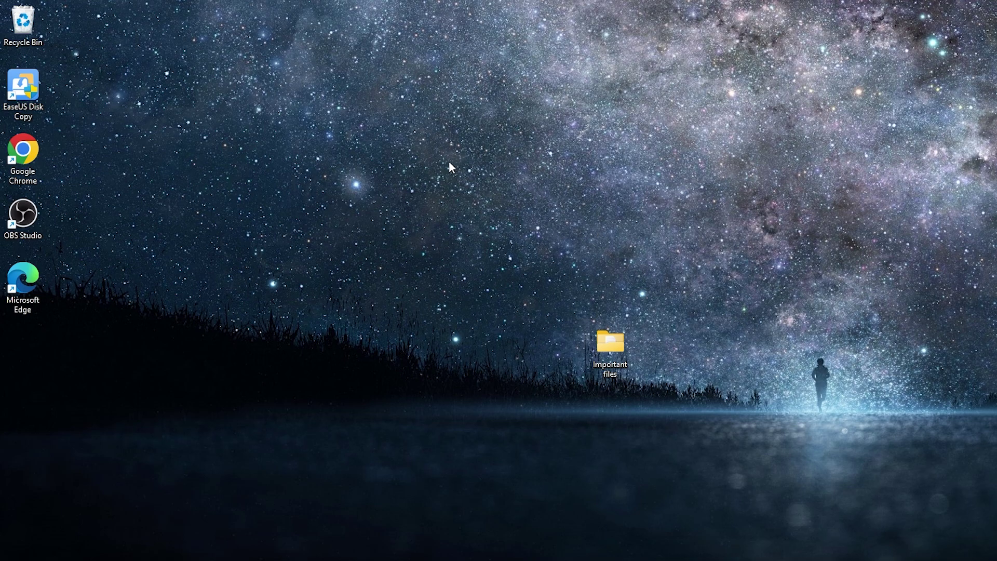
# - Check This PC shows a 238 GB C: drive and the old 110 GB disk as E:
pyautogui.press('super+e')
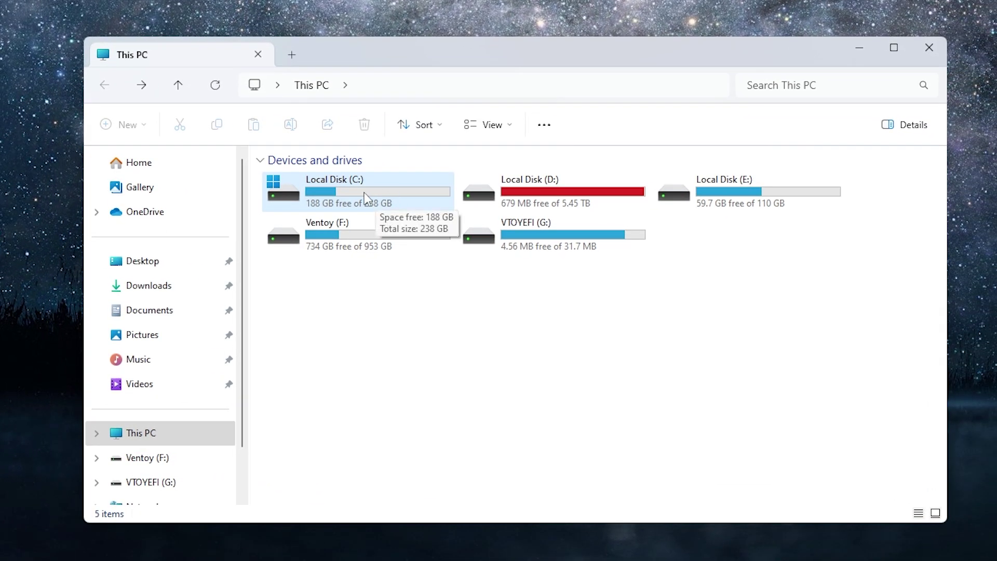
pyautogui.click(365, 206)
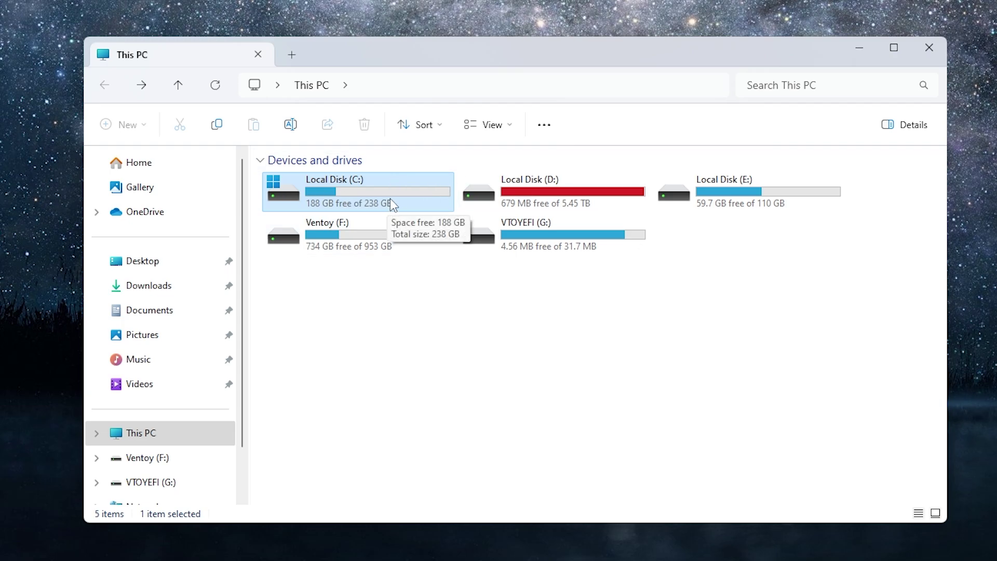
pyautogui.click(745, 215)
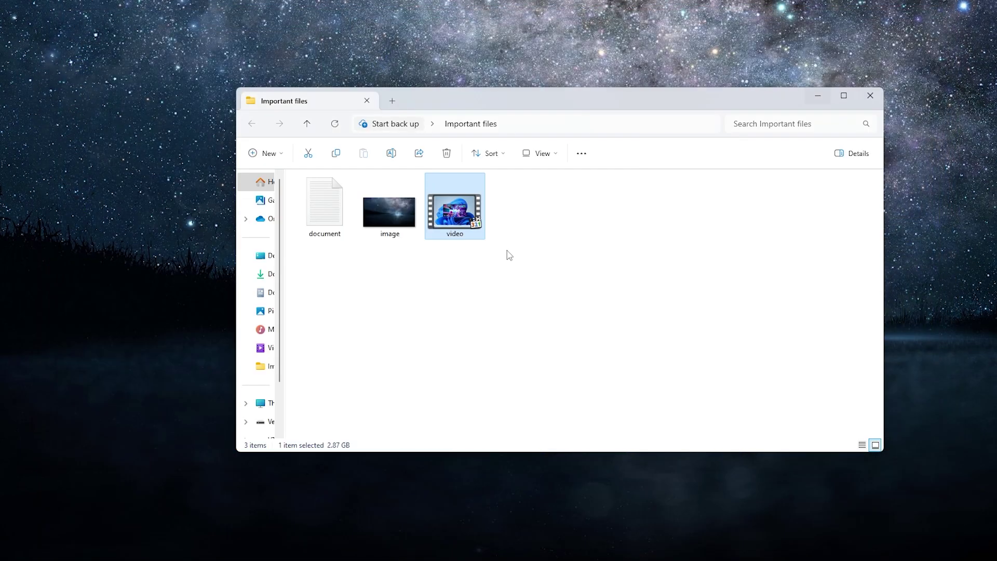
# - Select the image file in the cloned drive's test folder
pyautogui.click(389, 210)
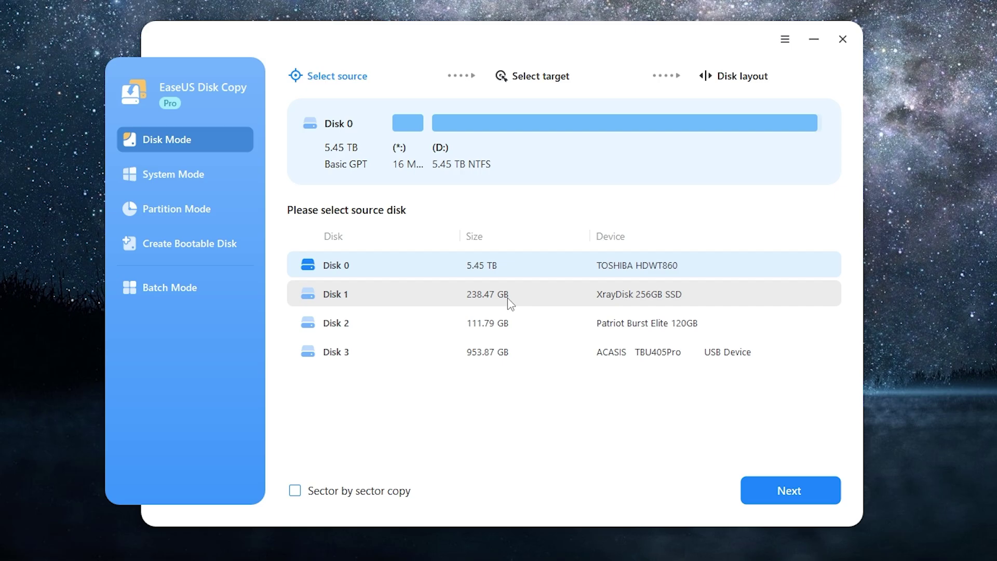
# - Look over System Mode and Partition Mode, then go to Create Bootable Disk
pyautogui.click(207, 188)
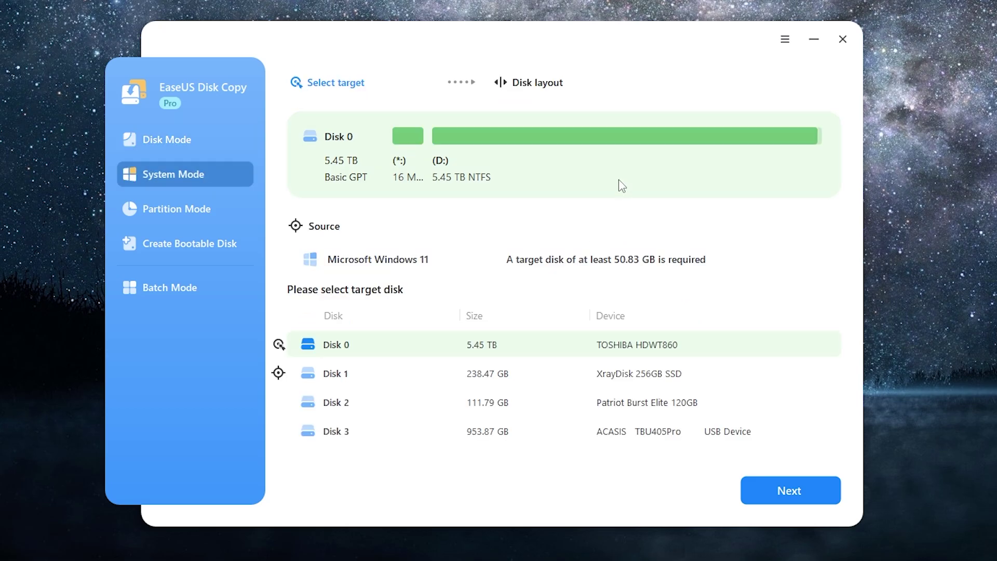
pyautogui.click(198, 214)
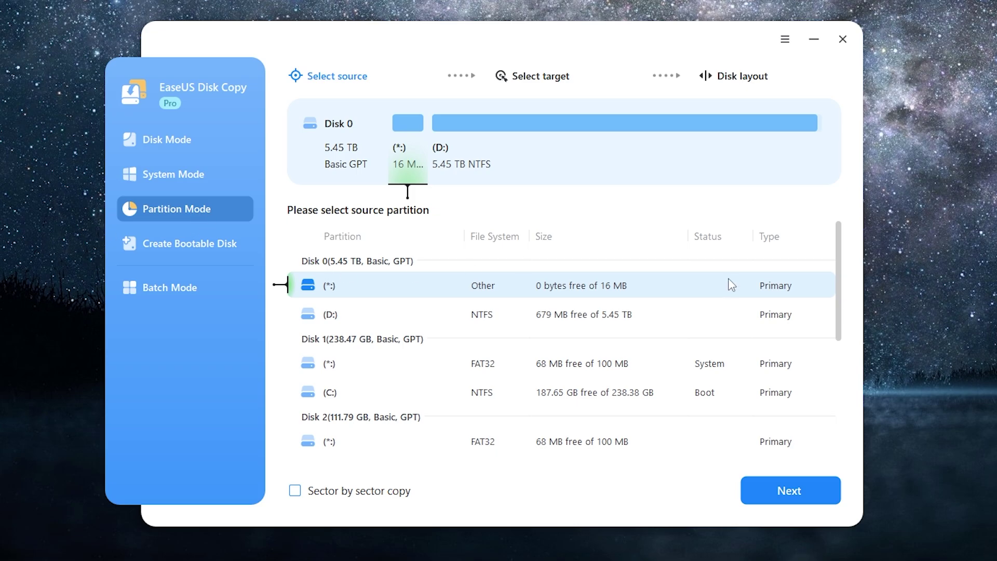
pyautogui.click(243, 247)
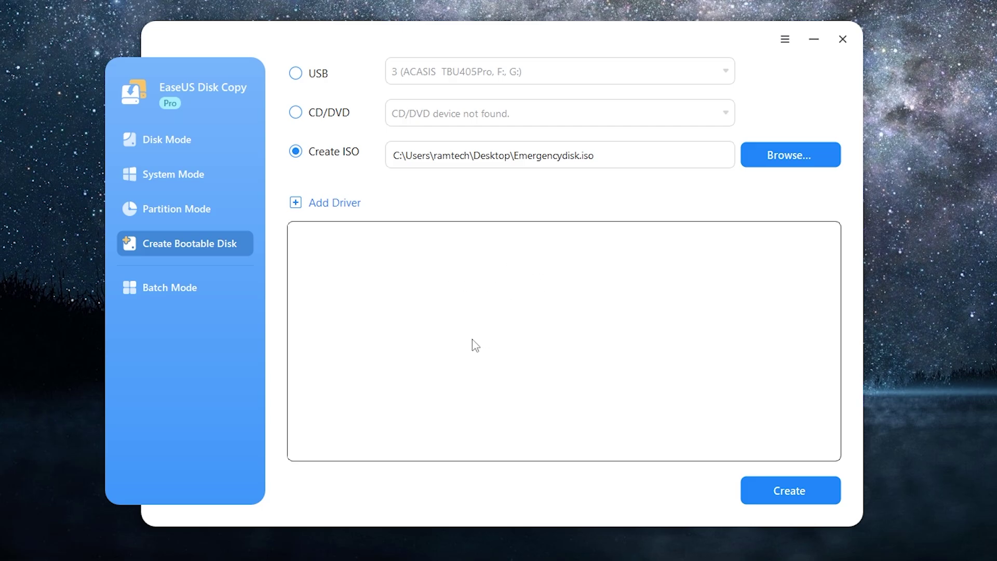
# - Create the bootable rescue disk on USB drive '4 (Mass Storage Device, H:)'
pyautogui.click(318, 74)
pyautogui.click(574, 74)
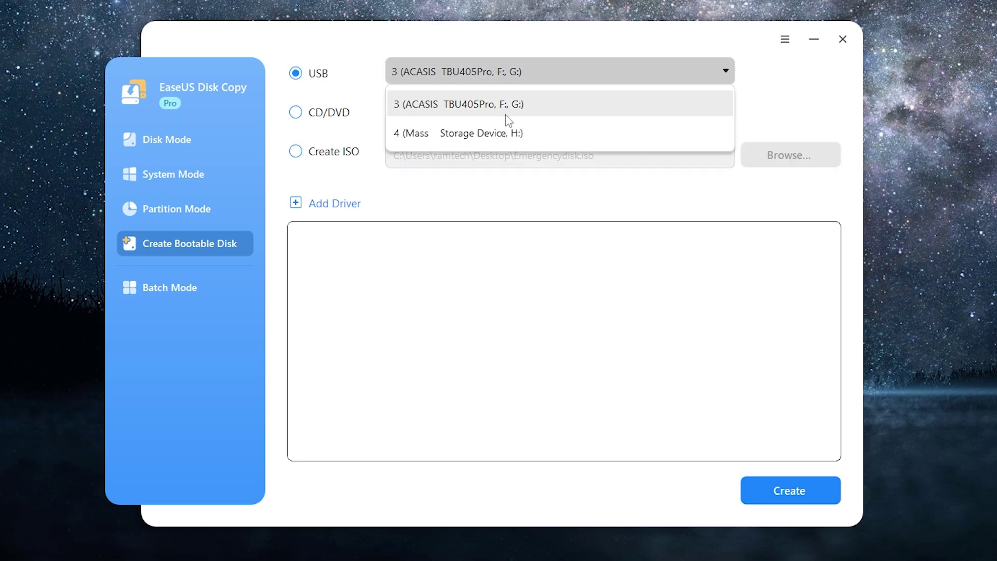
pyautogui.click(493, 136)
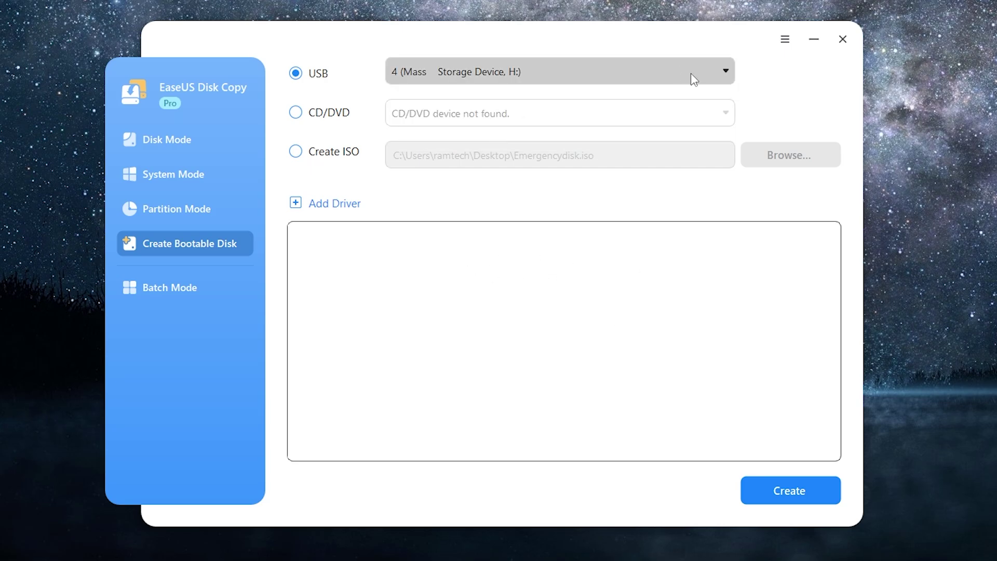
pyautogui.click(795, 490)
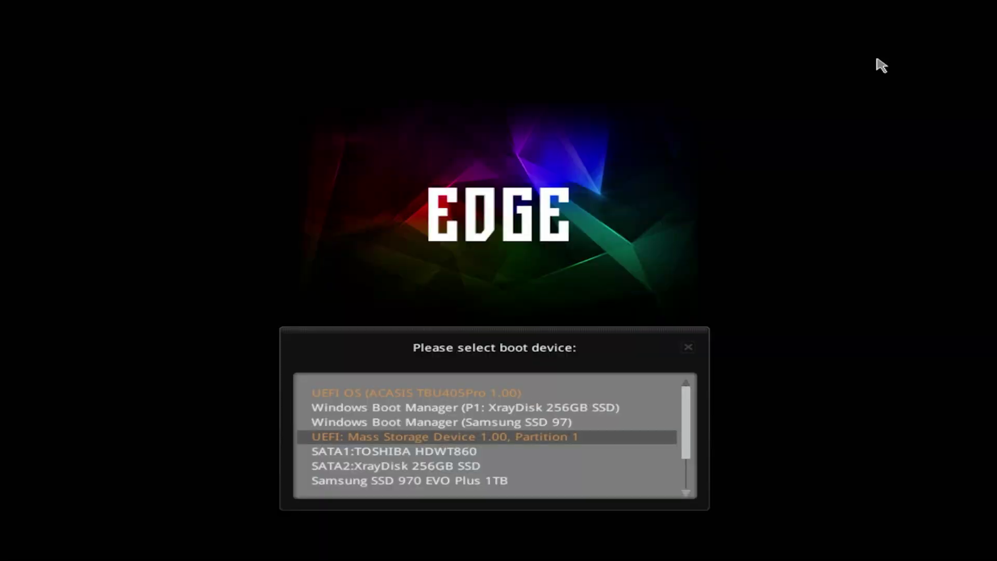
# - Boot the PC from the UEFI Mass Storage Device entry in the MSI boot menu
pyautogui.press('Down')
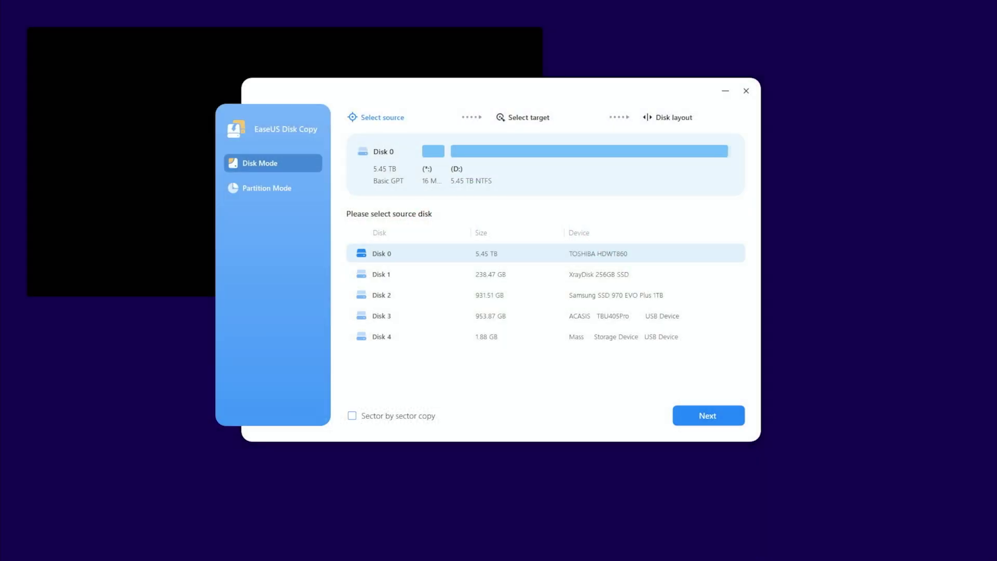